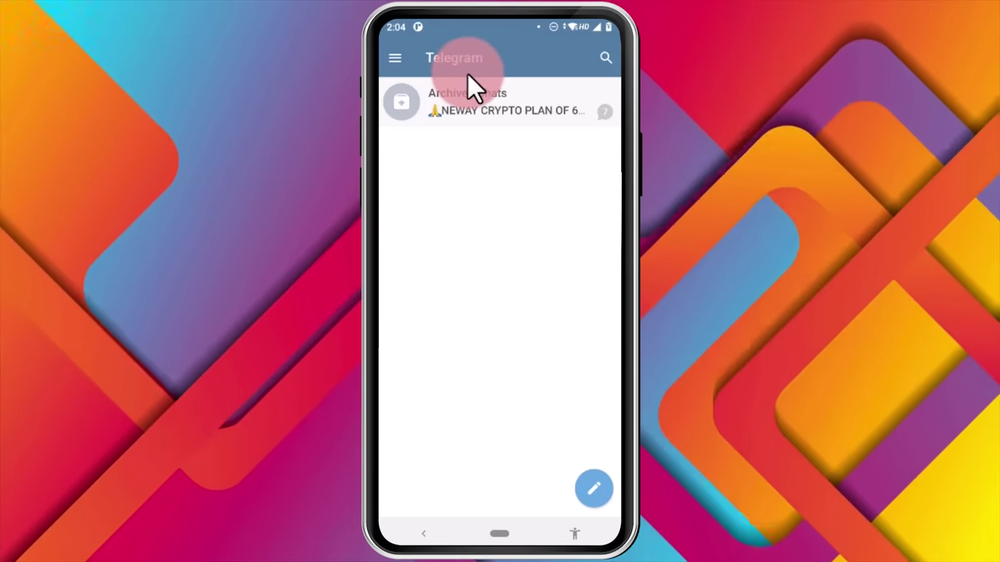
Open Telegram's side menu from the main chat list
left_click(394, 60)
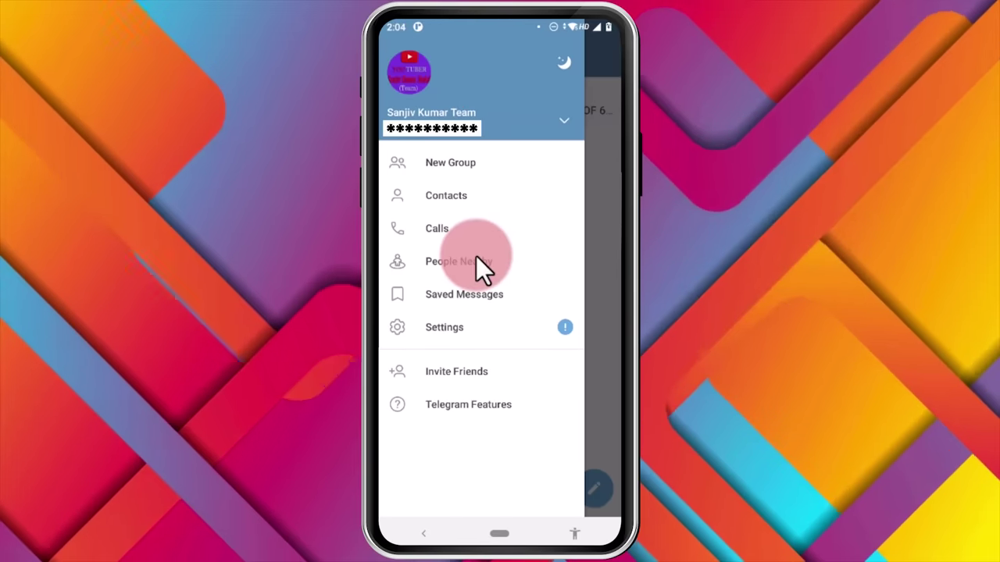
Go to People Nearby and scroll through the nearby users and groups
left_click(476, 262)
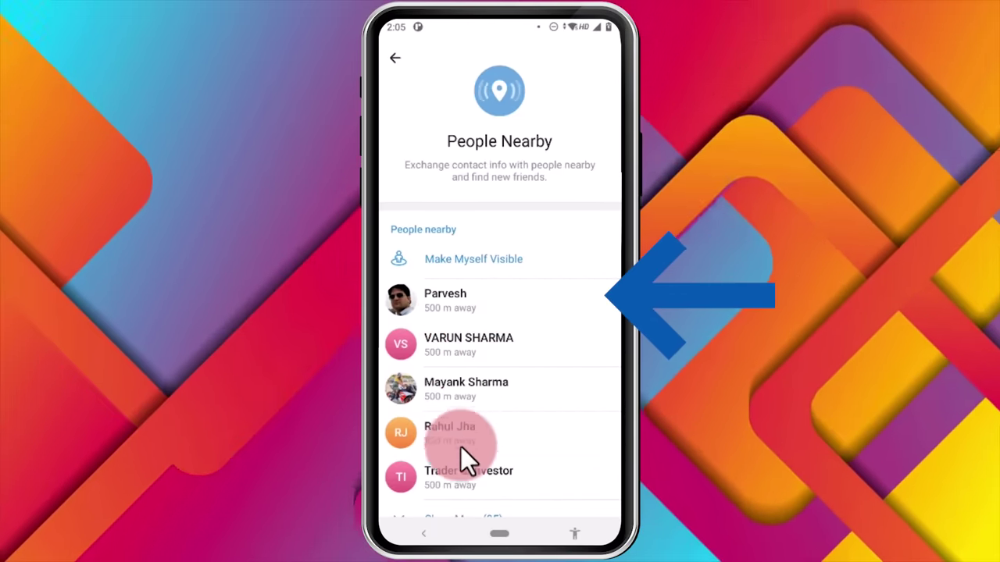
scroll(517, 439, "down", 1)
scroll(517, 439, "down", 3)
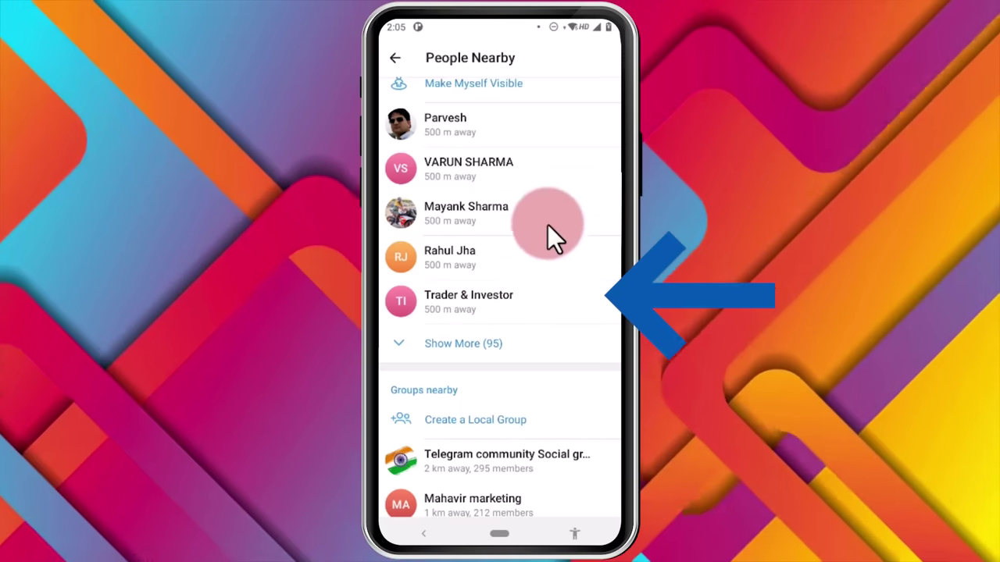
scroll(517, 297, "up", 1)
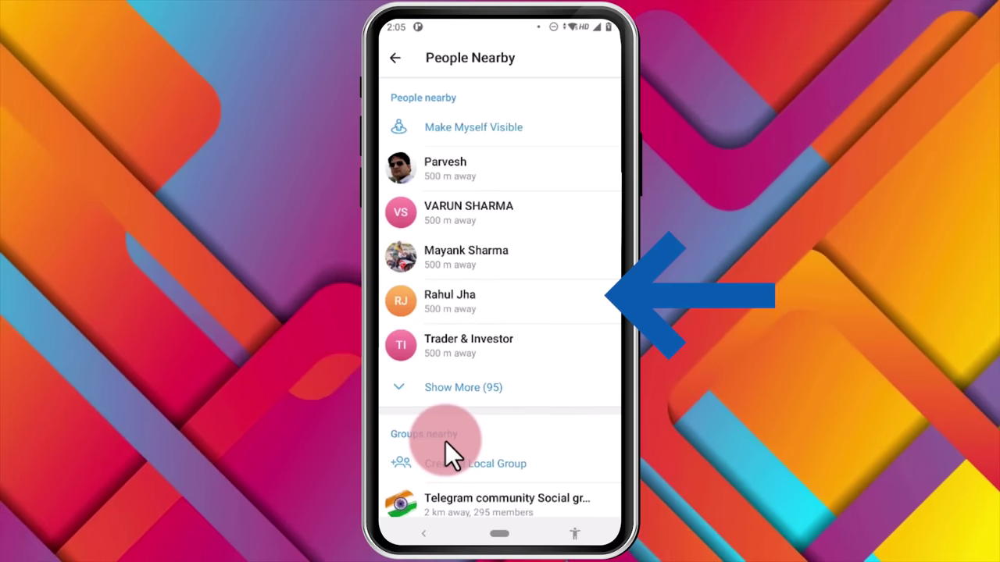
scroll(552, 417, "down", 3)
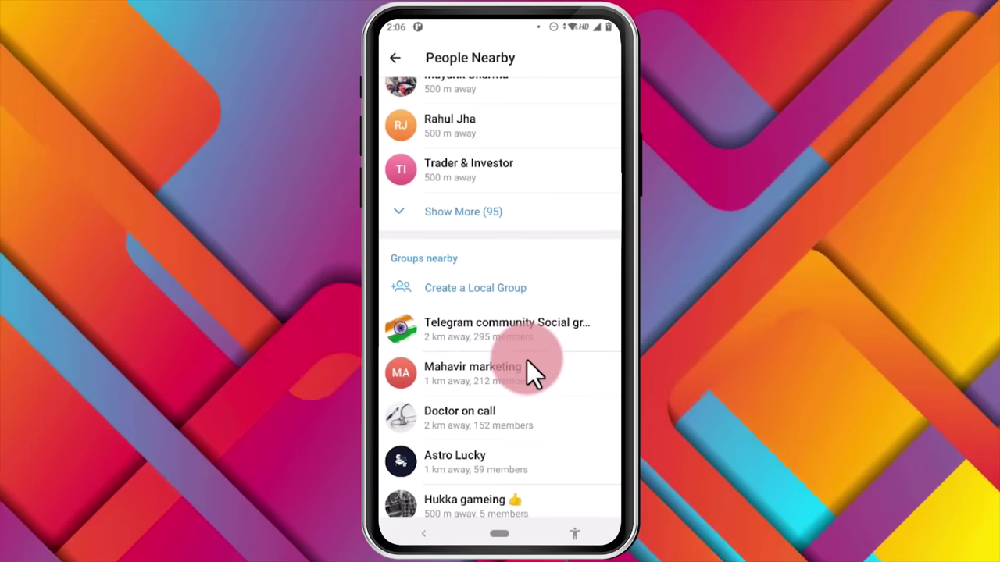
scroll(529, 366, "up", 5)
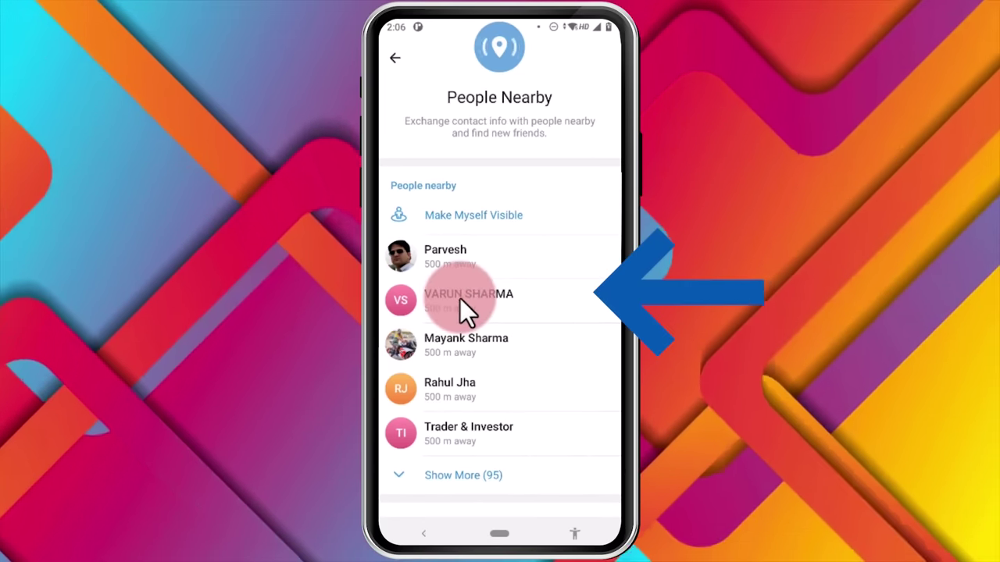
Open the second nearby user's profile and start a chat with them
left_click(460, 298)
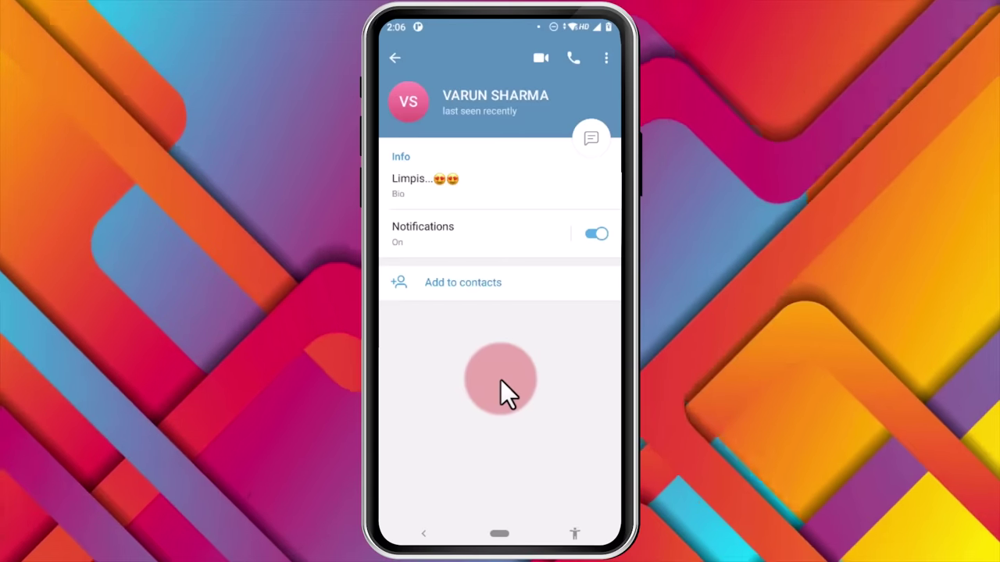
left_click(592, 139)
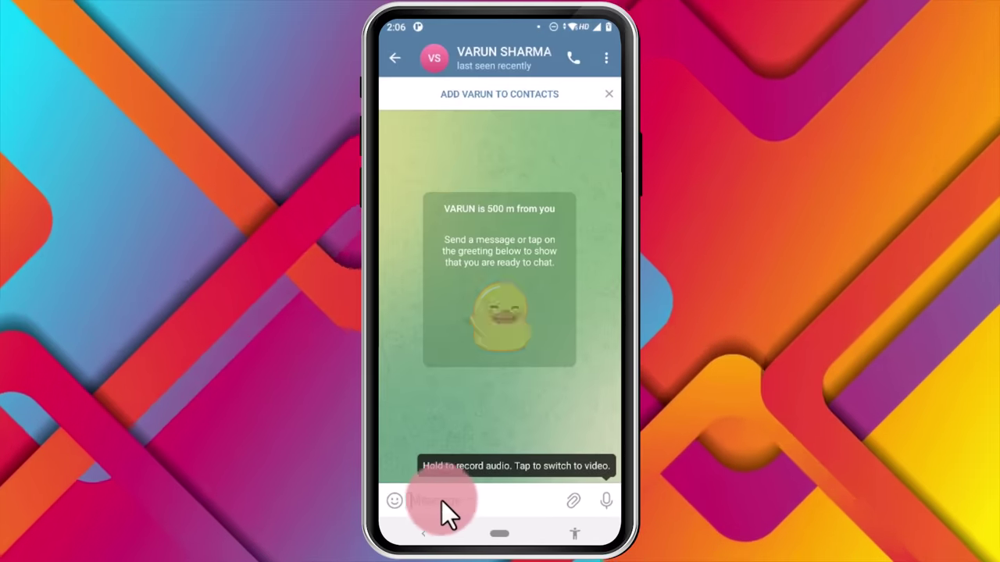
Paste the Terabox video link into the message field with a blank line above it
left_click(429, 500)
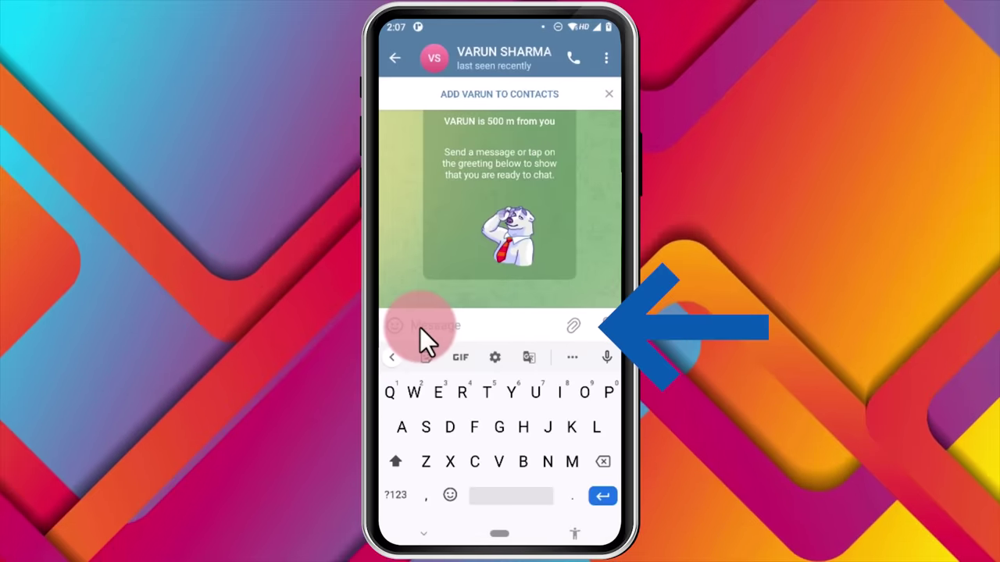
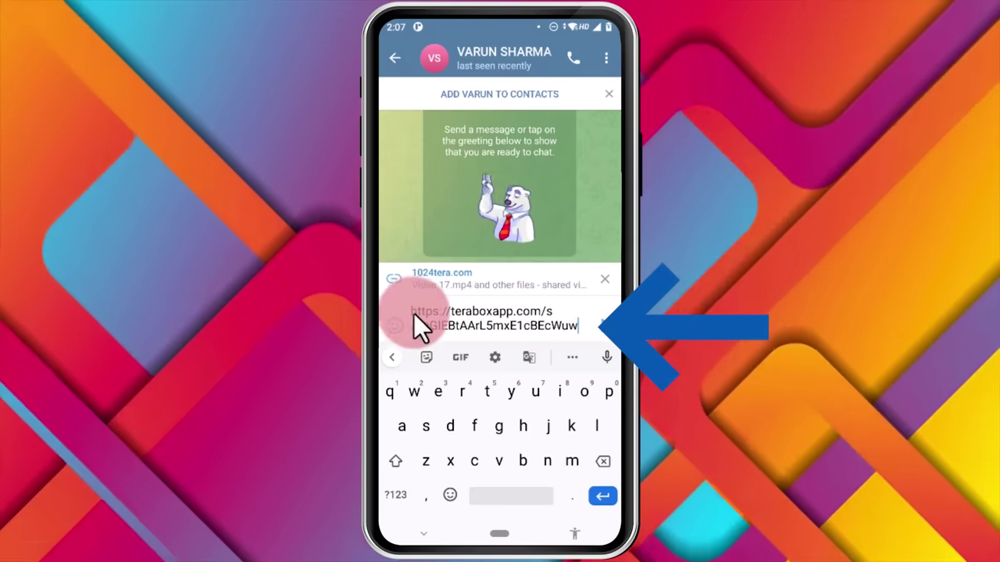
left_click(407, 312)
left_click(411, 316)
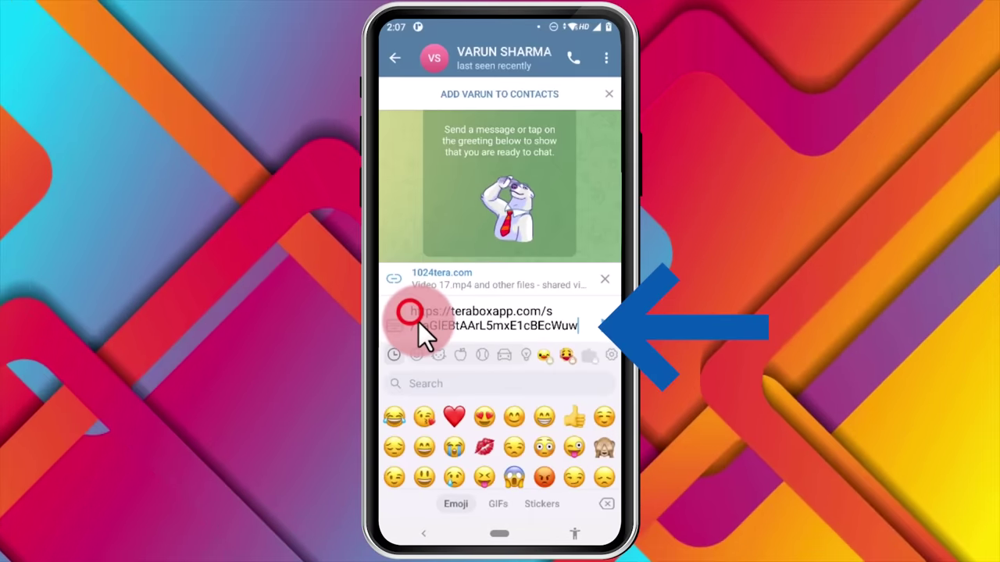
key("Return")
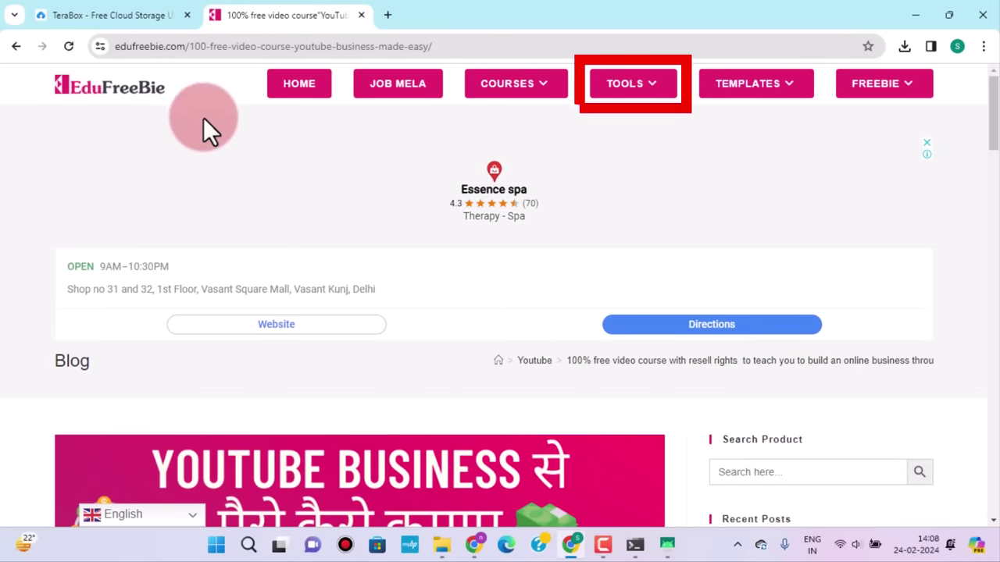
mouse_move(626, 92)
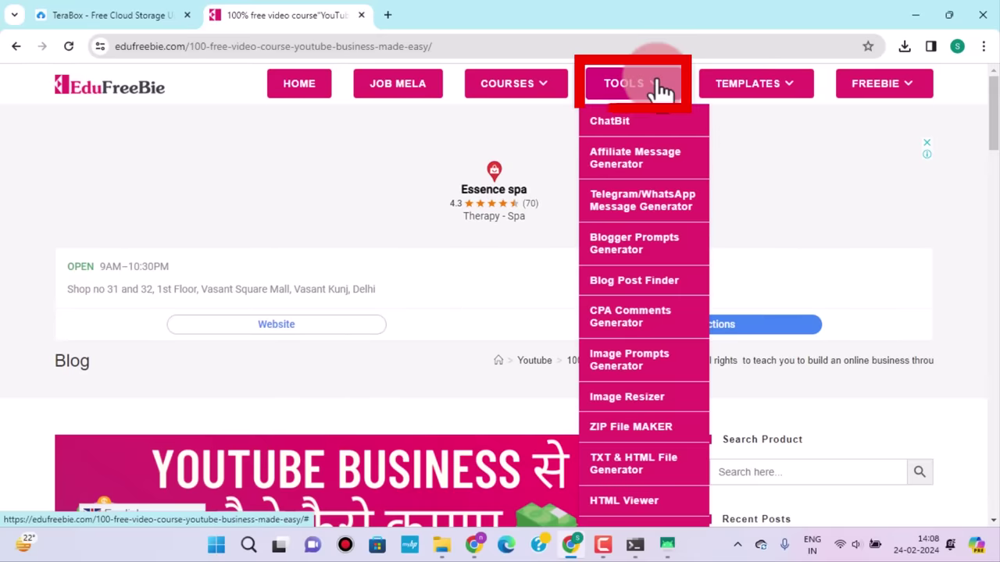
Open the ChatBit Text Generator from EduFreeBie's TOOLS menu
left_click(625, 127)
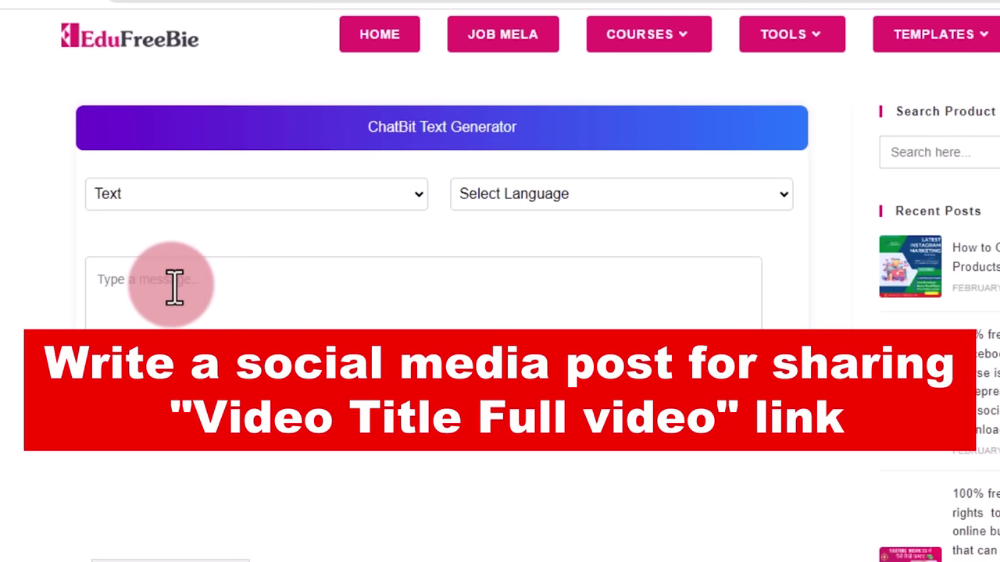
Paste the social media post prompt and replace 'Video Title' with 'YouTube business course'
type("Write a social media post for sharing \"Video Title Full Video\" link")
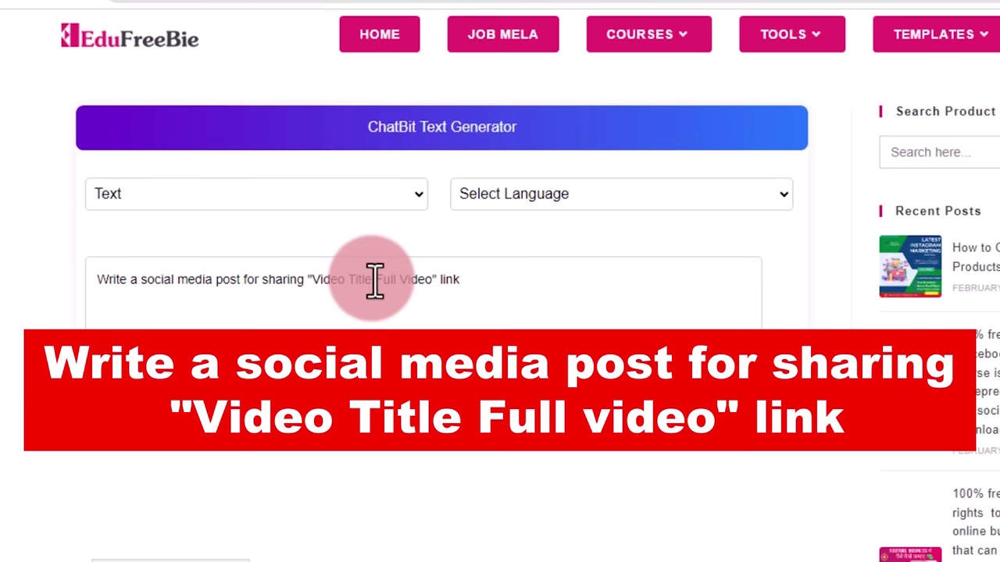
left_click(363, 281)
left_click_drag(364, 280, 318, 282)
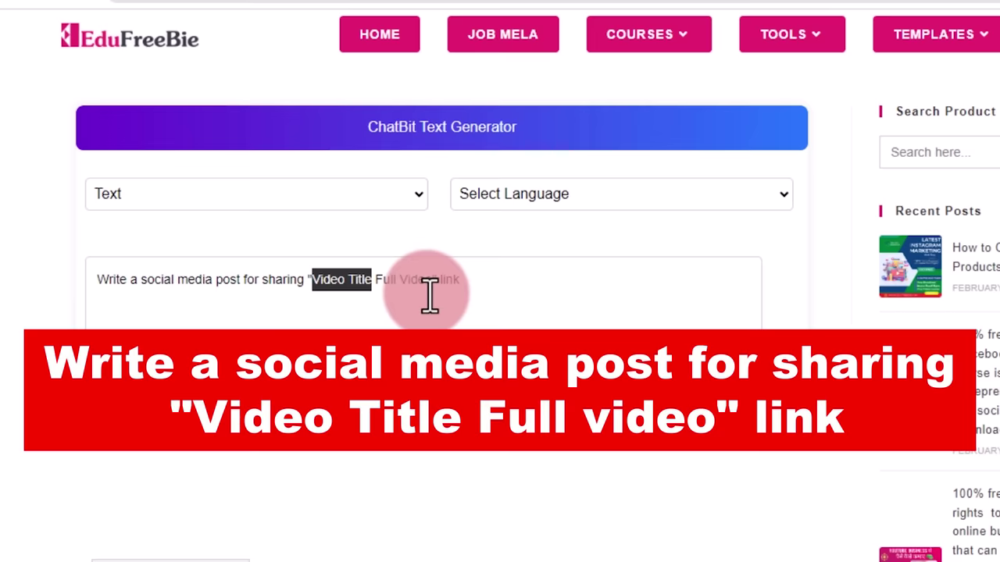
type("YouTube business course")
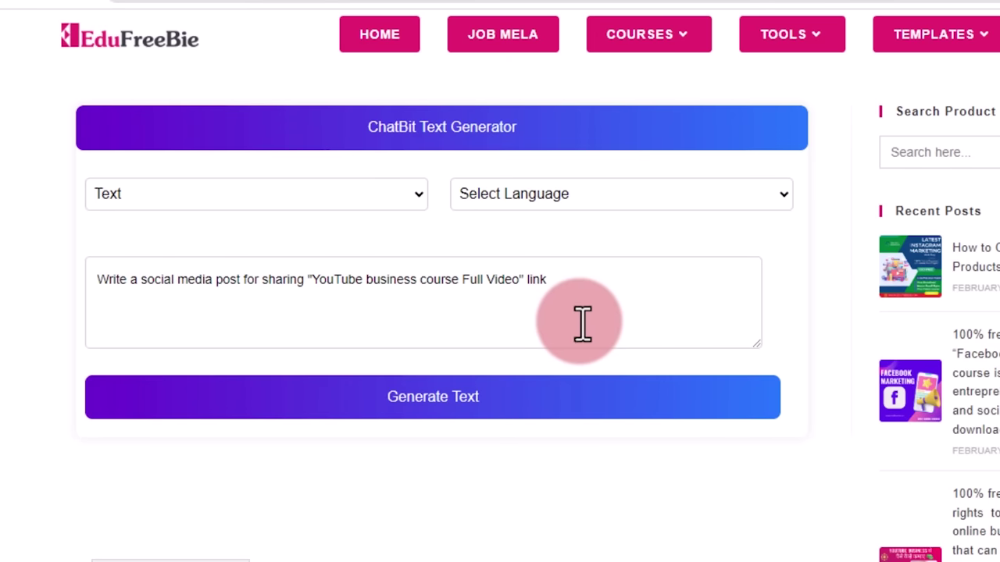
Generate the English promo post, then set the output language to Hindi
left_click(782, 202)
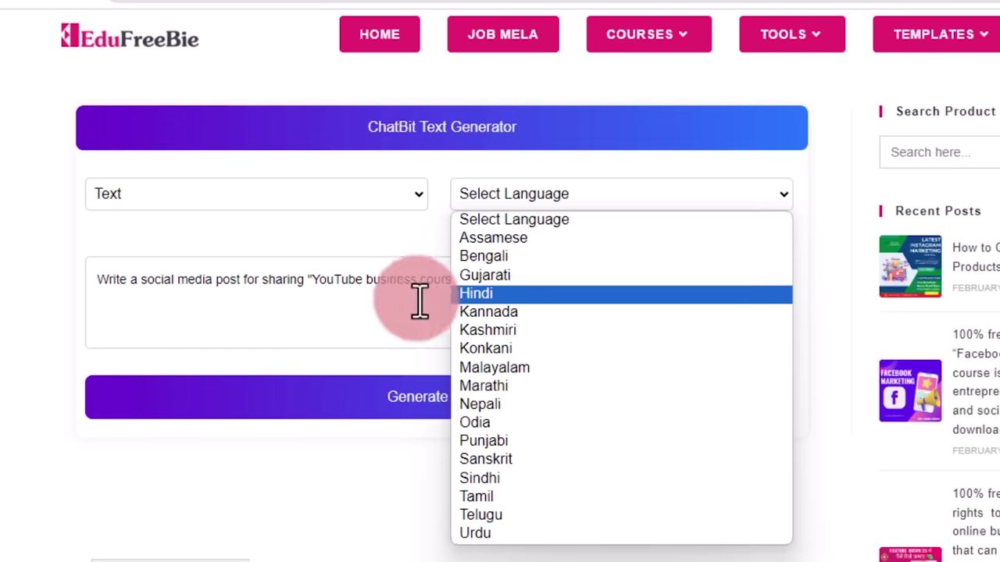
left_click(28, 275)
left_click(416, 411)
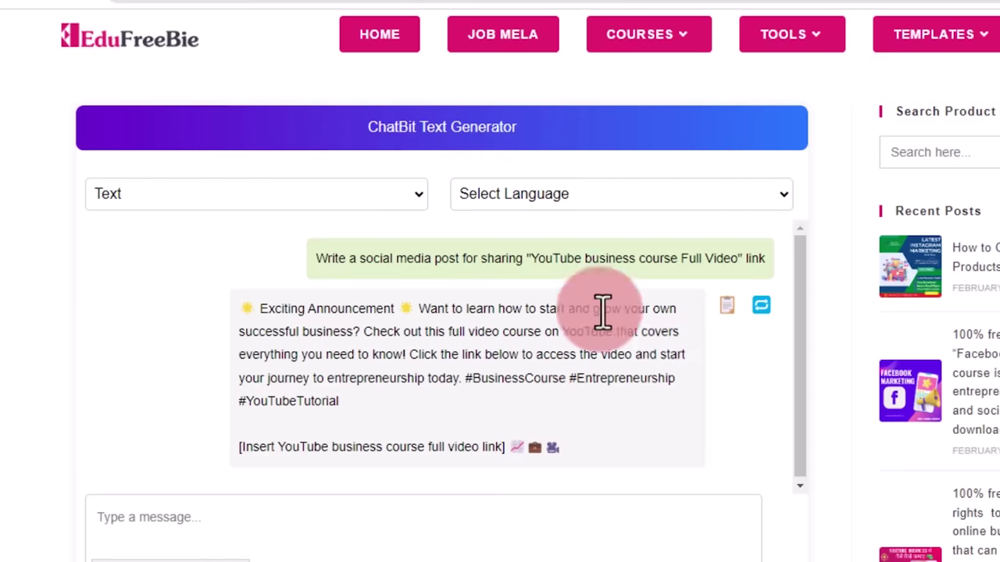
left_click(783, 195)
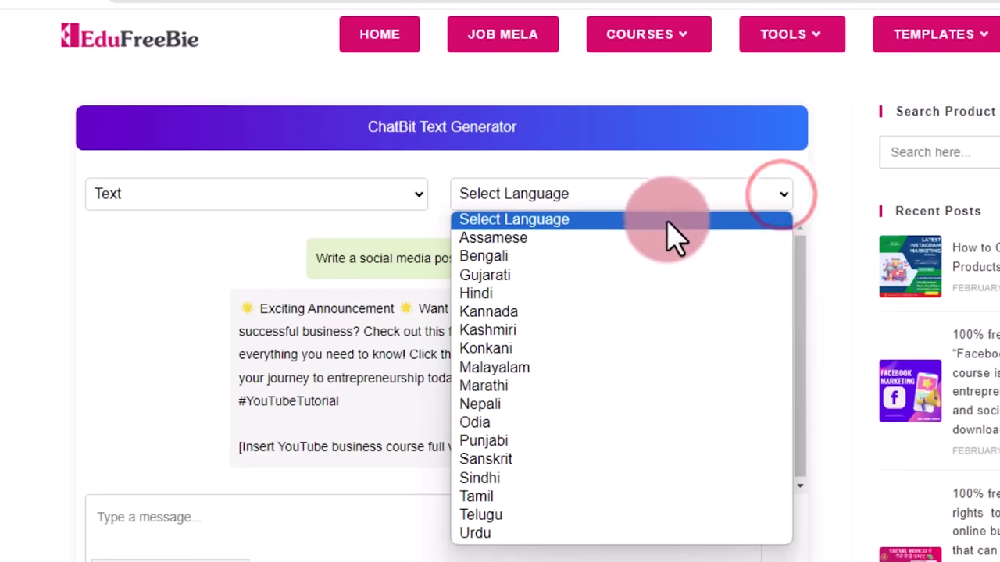
left_click(522, 294)
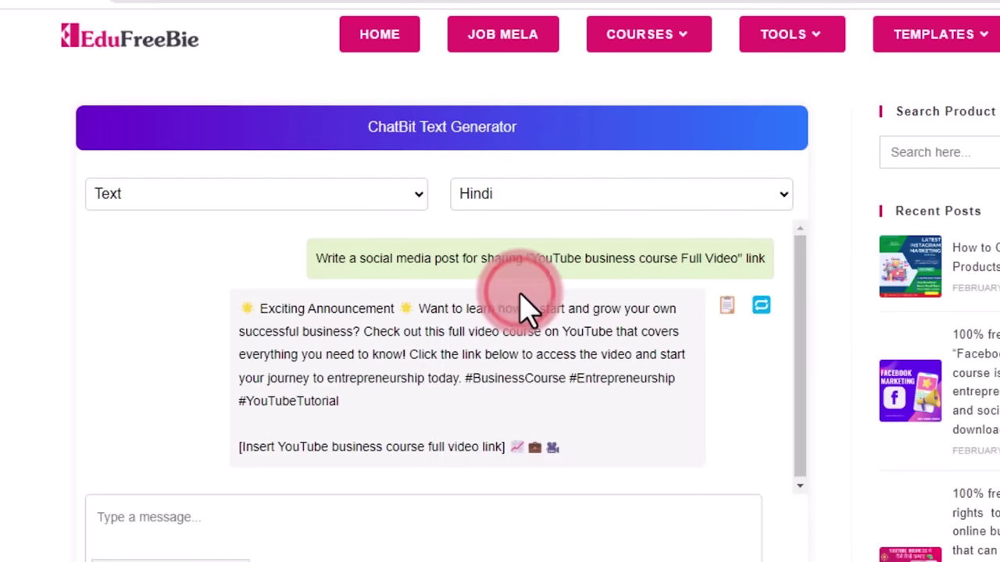
scroll(297, 536, "down", 1)
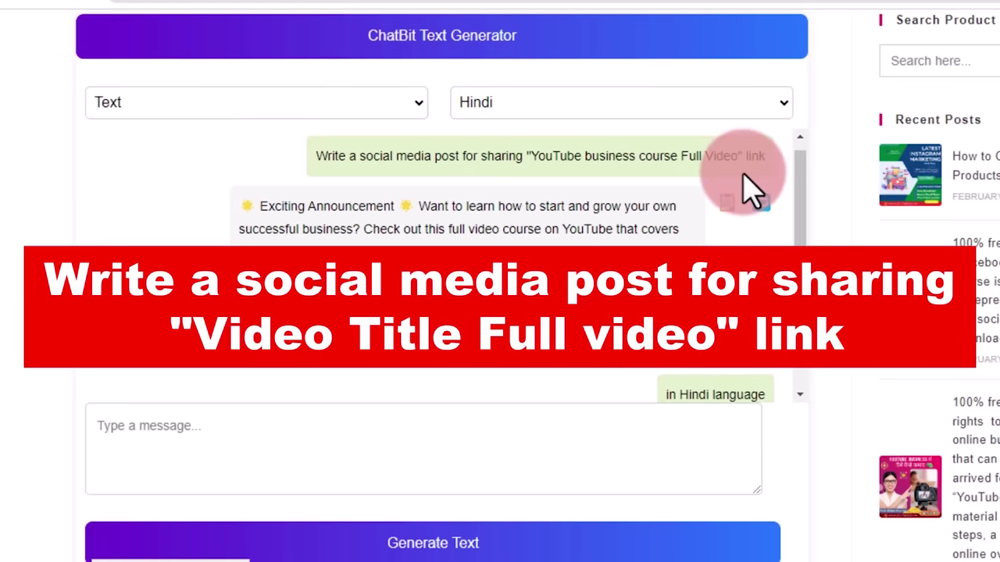
Re-paste the prompt, generate the Hindi version, and scroll back to the English reply
left_click(176, 433)
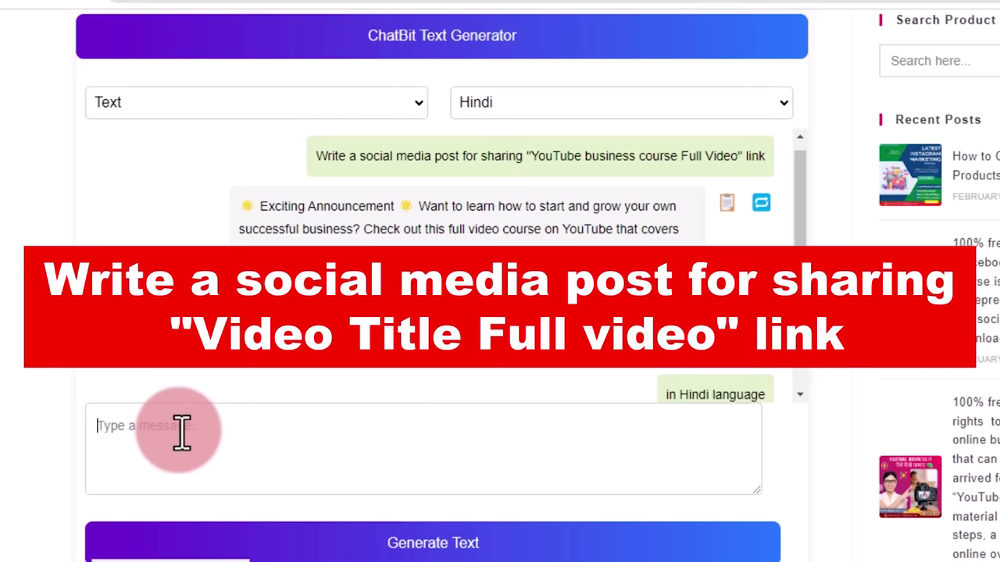
type("Write a social media post for sharing \"YouTube business course Full Video\" link")
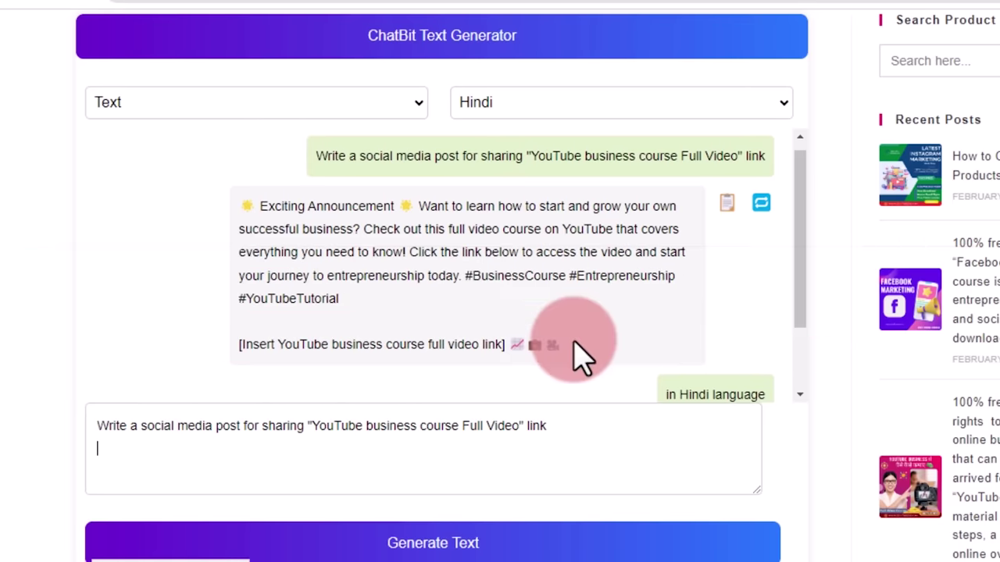
left_click(784, 102)
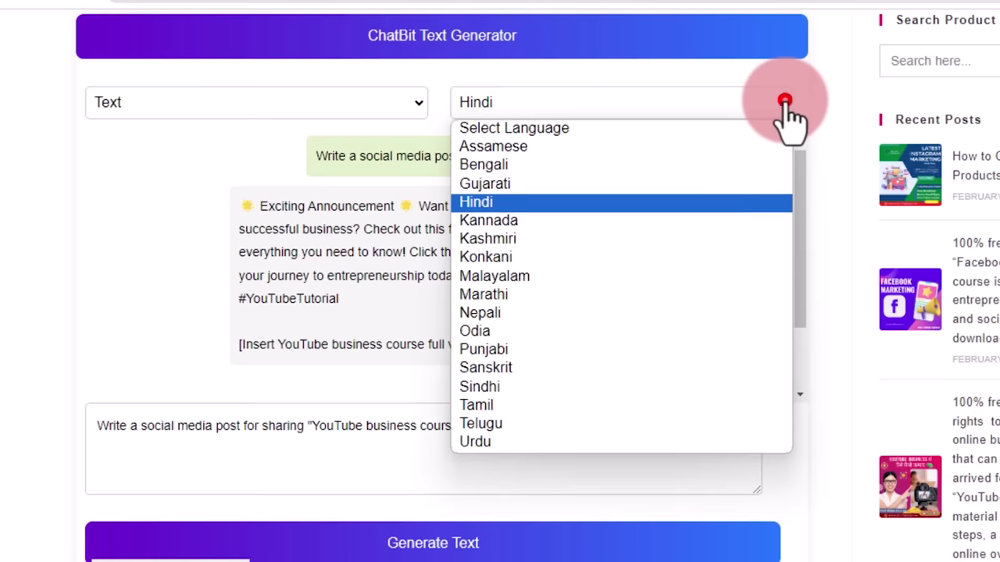
left_click(491, 203)
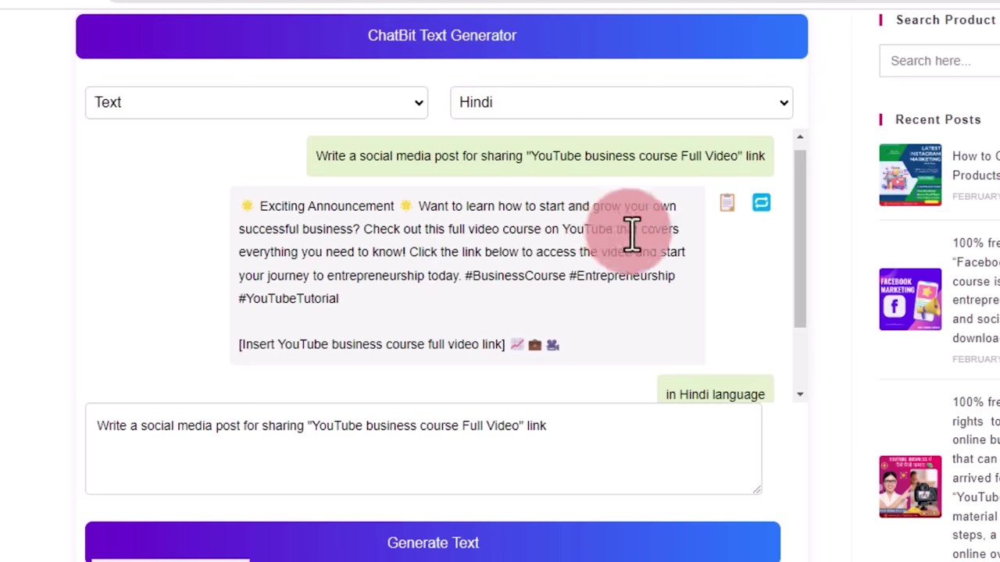
left_click(488, 515)
left_click(474, 544)
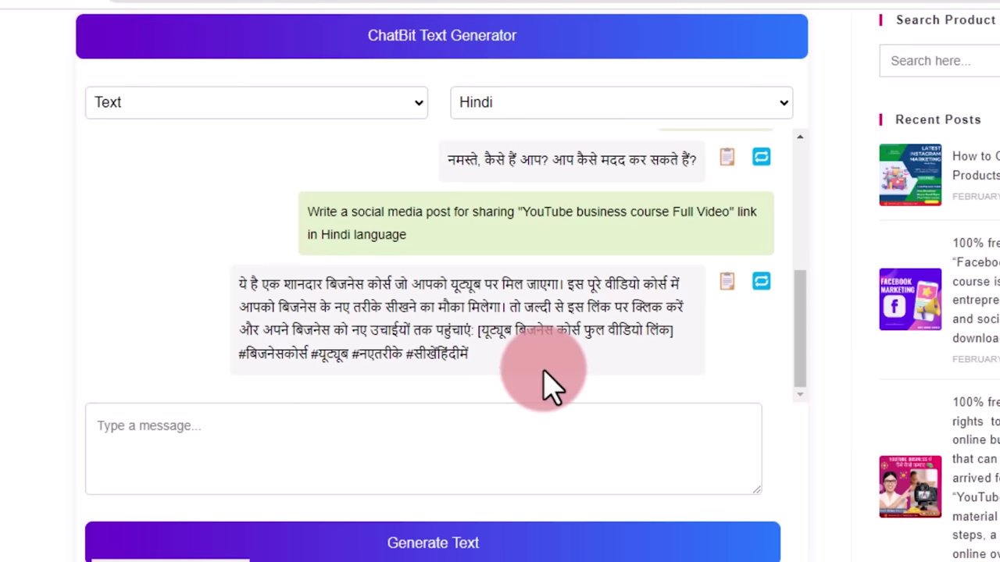
left_click(785, 107)
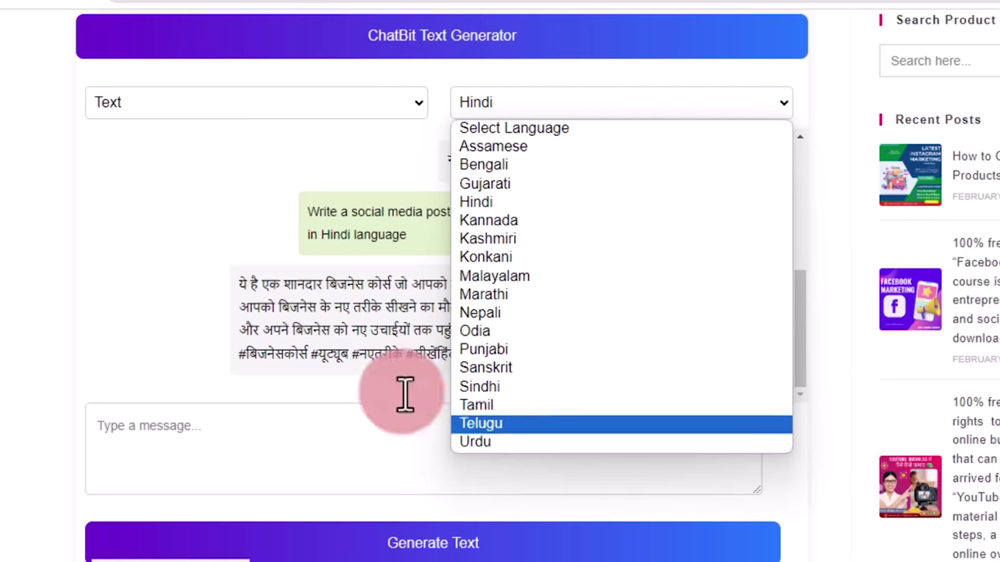
left_click(213, 215)
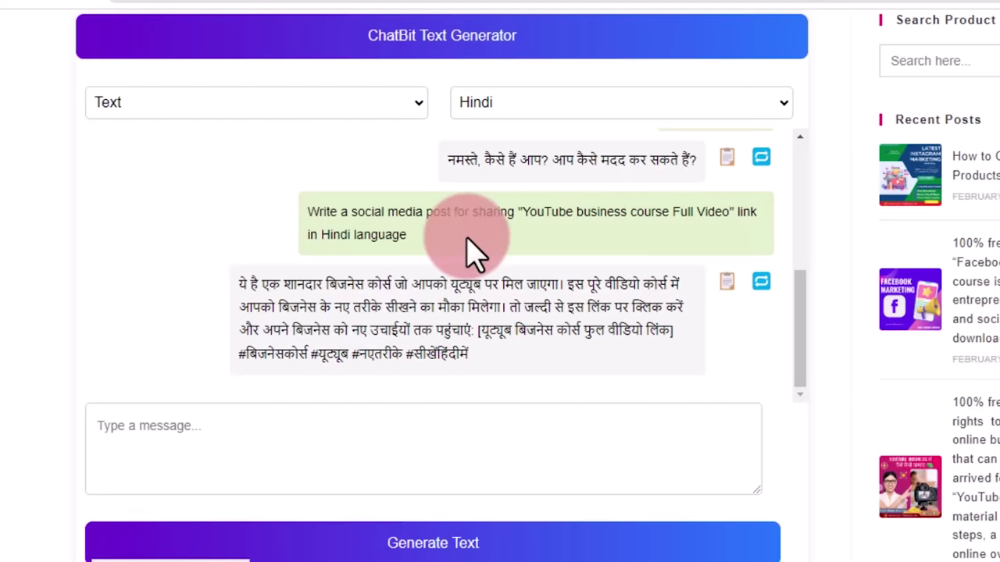
scroll(536, 252, "up", 5)
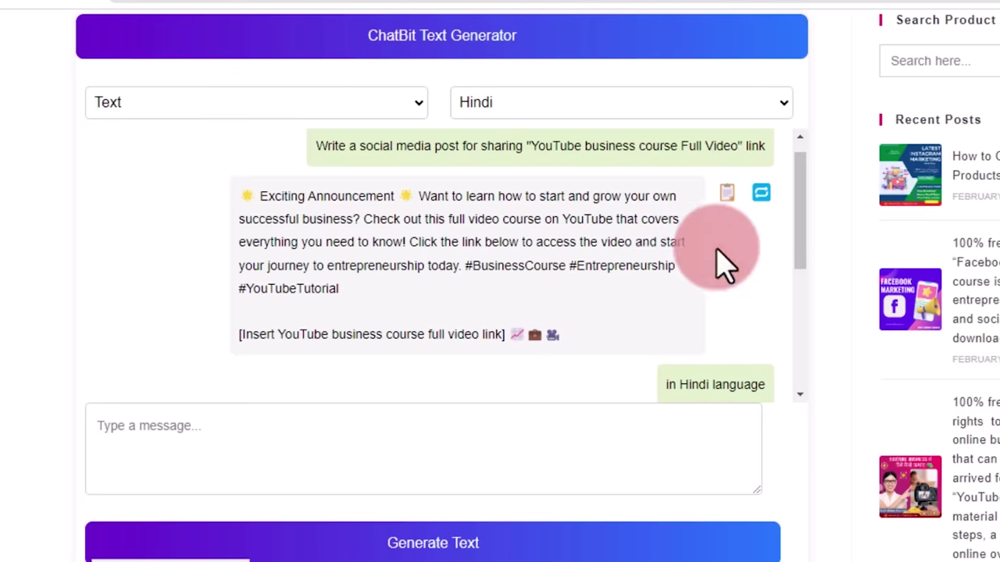
Copy the English 'Exciting Announcement' post and return to the Telegram chat
left_click(727, 194)
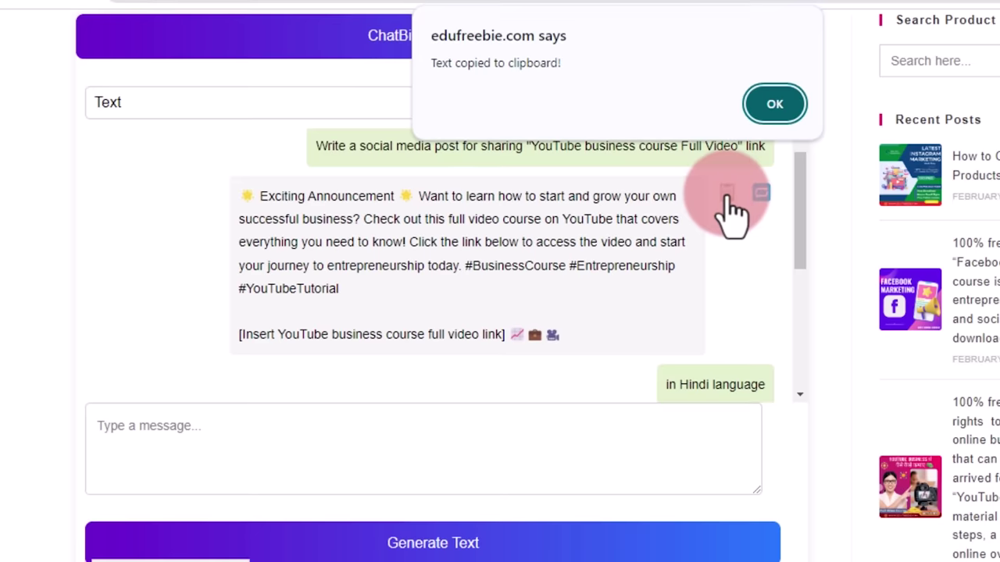
left_click(786, 108)
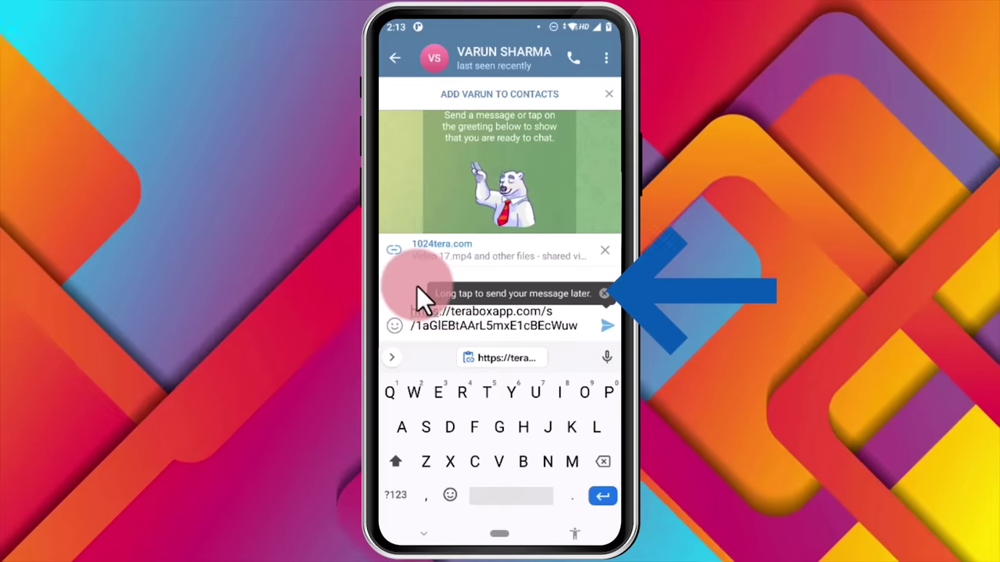
left_click(413, 291)
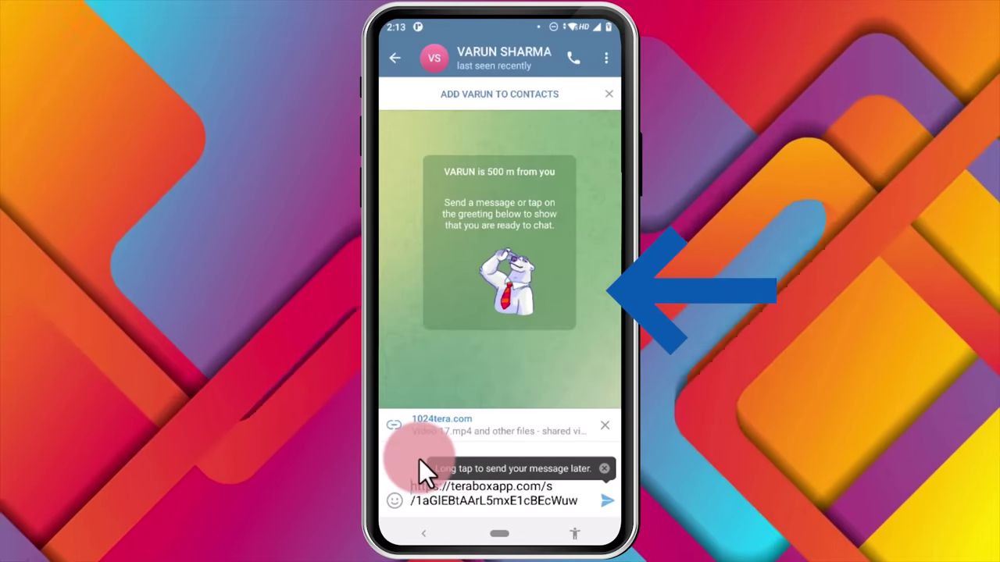
Delete the '[Insert YouTube business course full video link]' line and send the post with the TeraBox link
left_click(420, 465)
left_click_drag(521, 275, 525, 299)
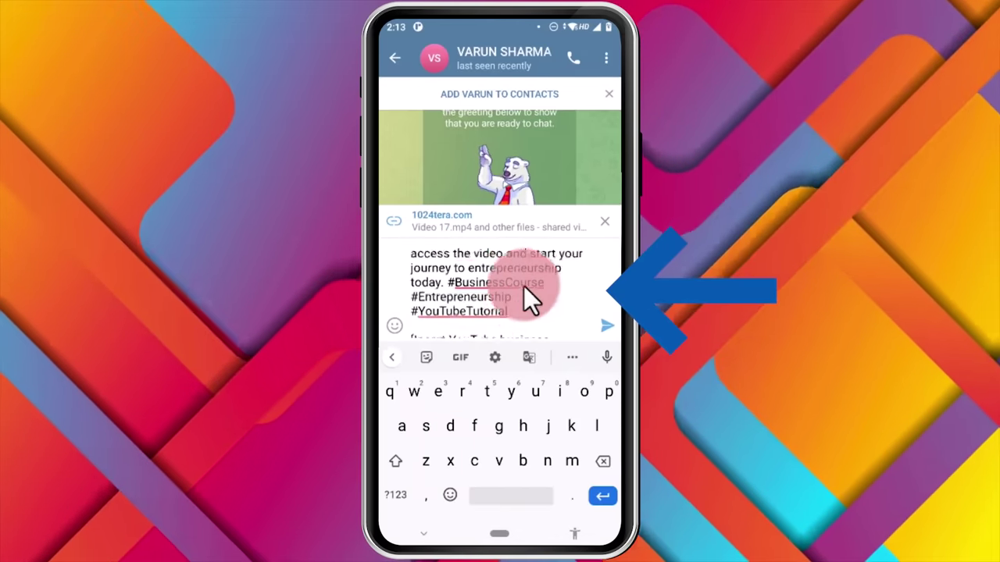
scroll(547, 293, "down", 3)
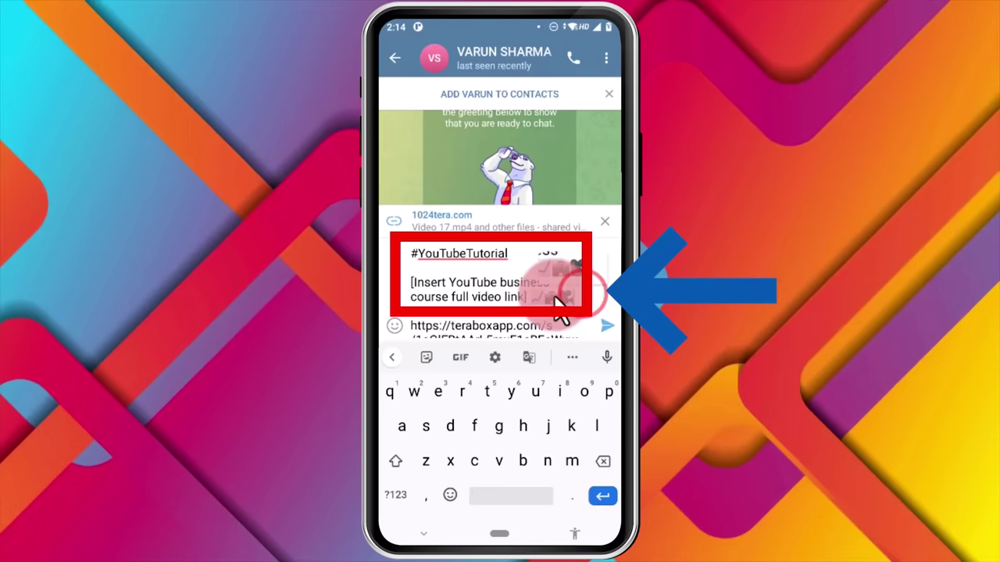
left_click_drag(561, 300, 564, 322)
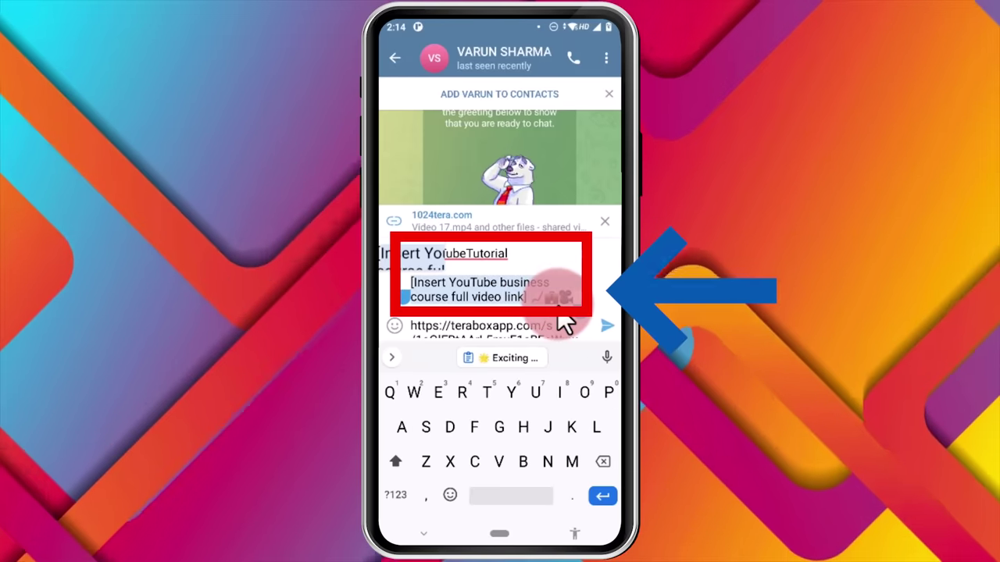
key("BackSpace")
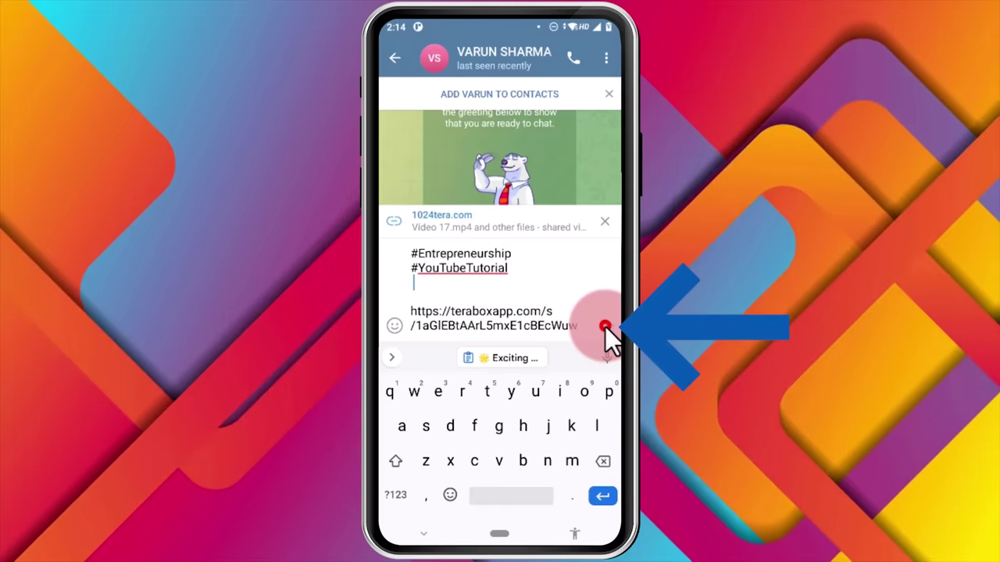
left_click(605, 327)
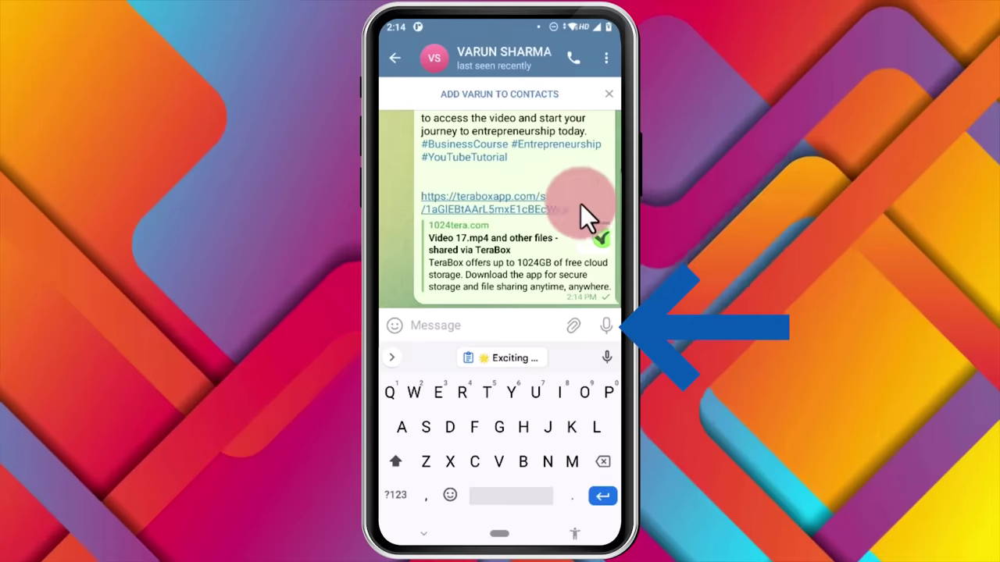
Review the sent message, go back to the main chat list and open chat search
scroll(581, 204, "up", 2)
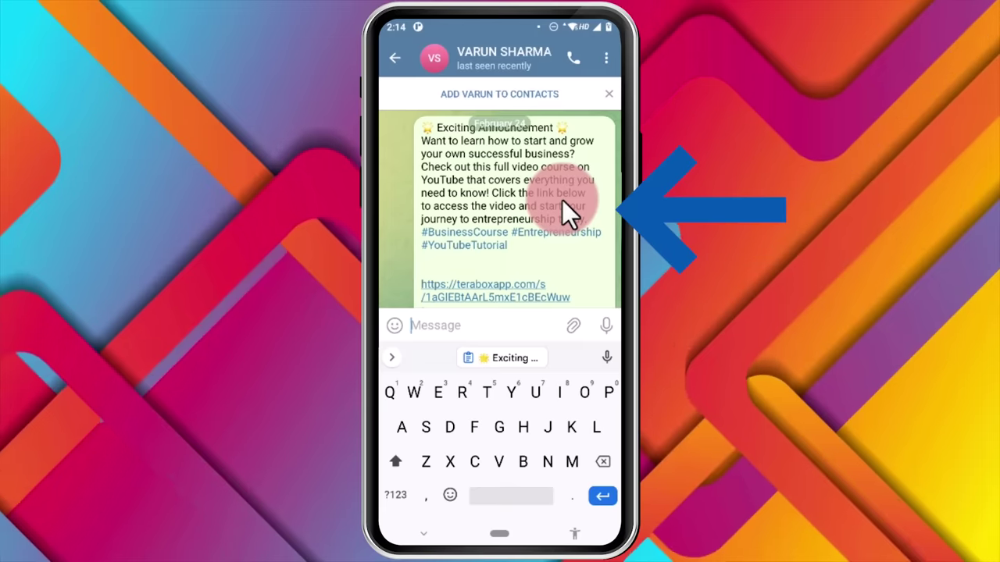
scroll(559, 193, "down", 1)
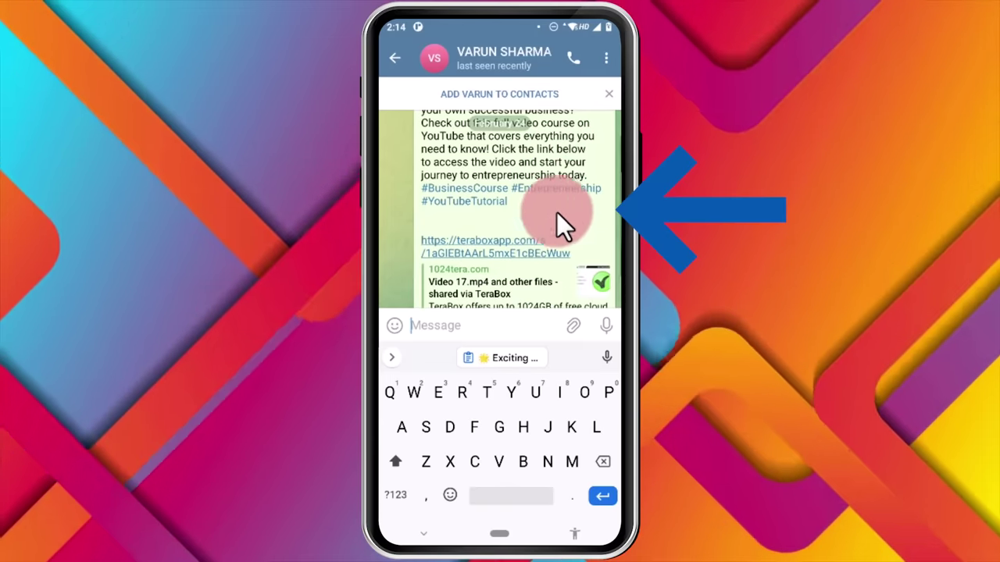
scroll(500, 200, "down", 1)
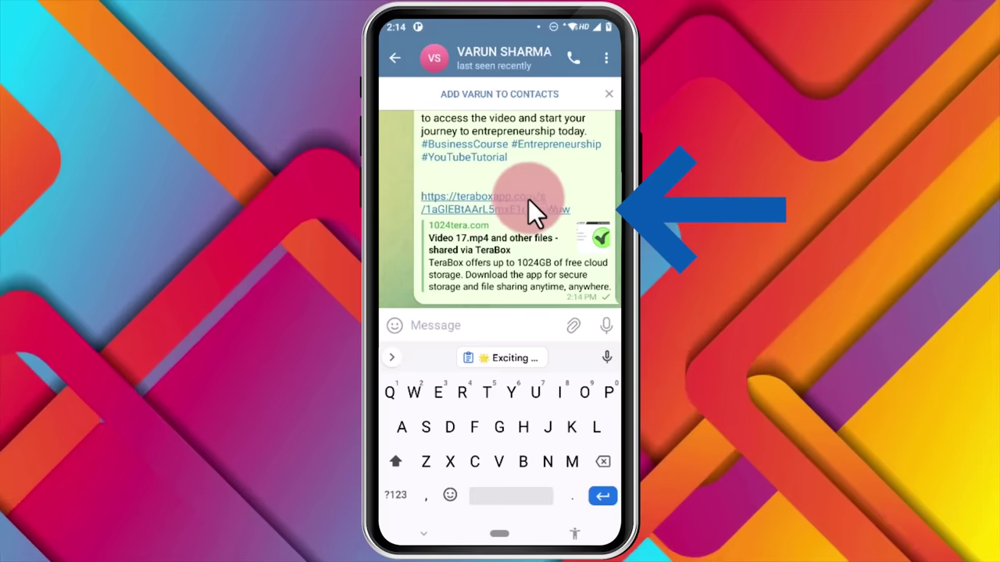
left_click(392, 57)
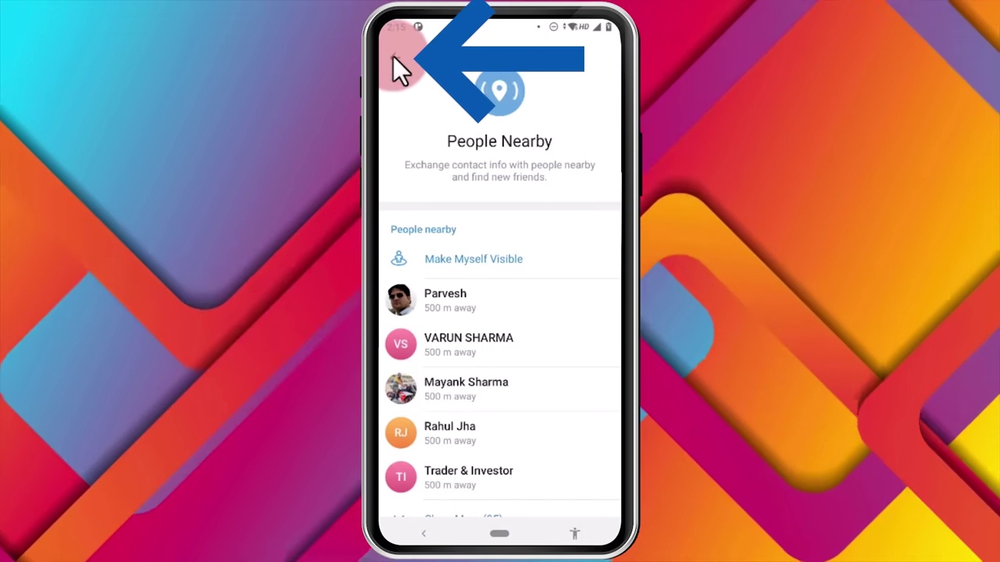
left_click(393, 56)
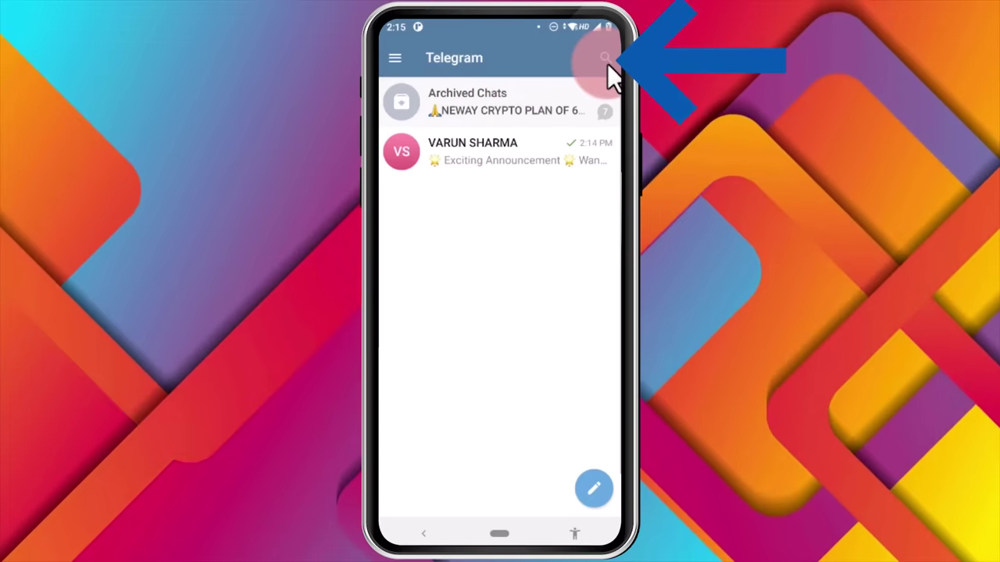
left_click(606, 58)
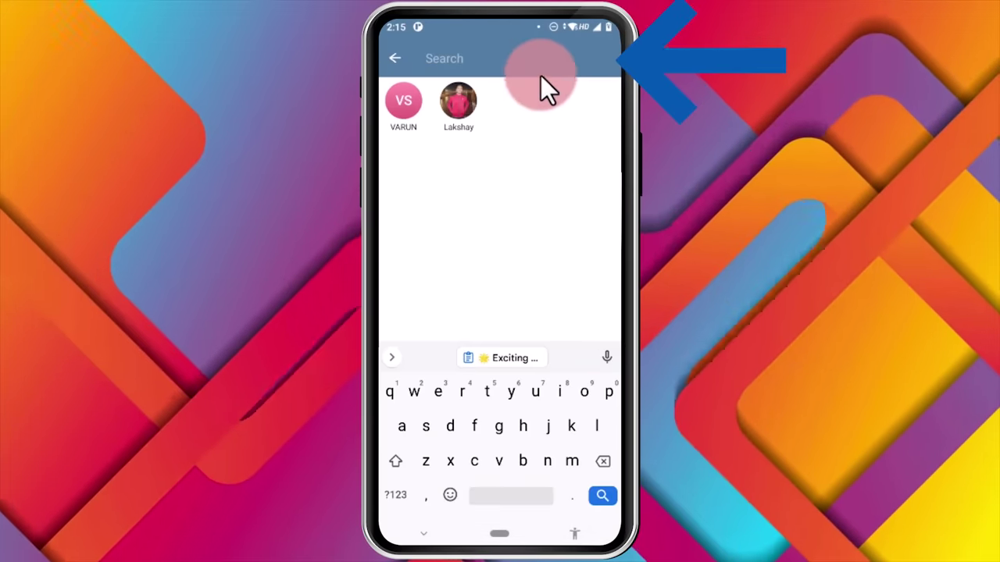